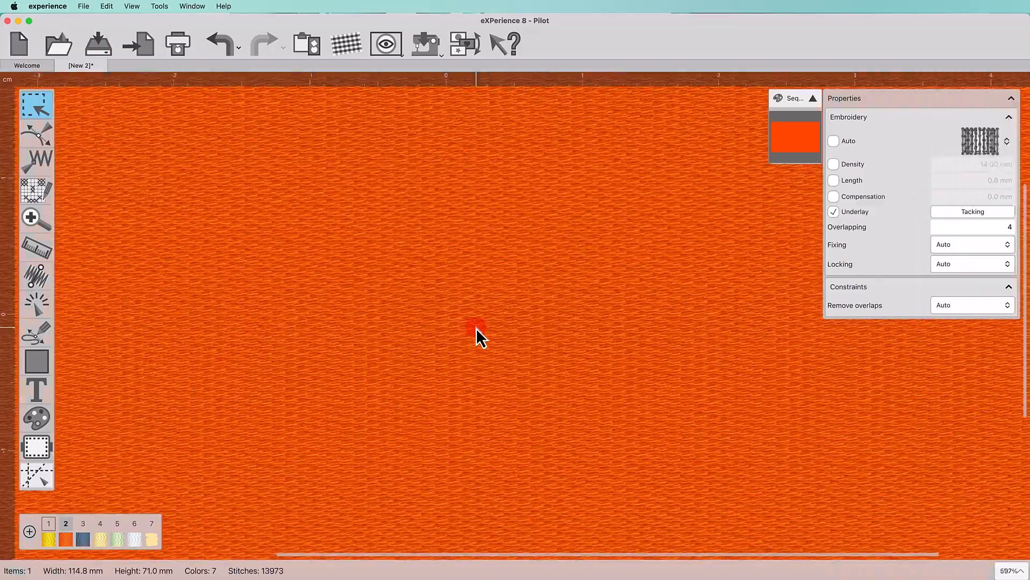
# Run the slow redraw simulation of the orange embroidery object from its first stitch through to its last stitch
pyautogui.click(476, 328)
pyautogui.press('Return')
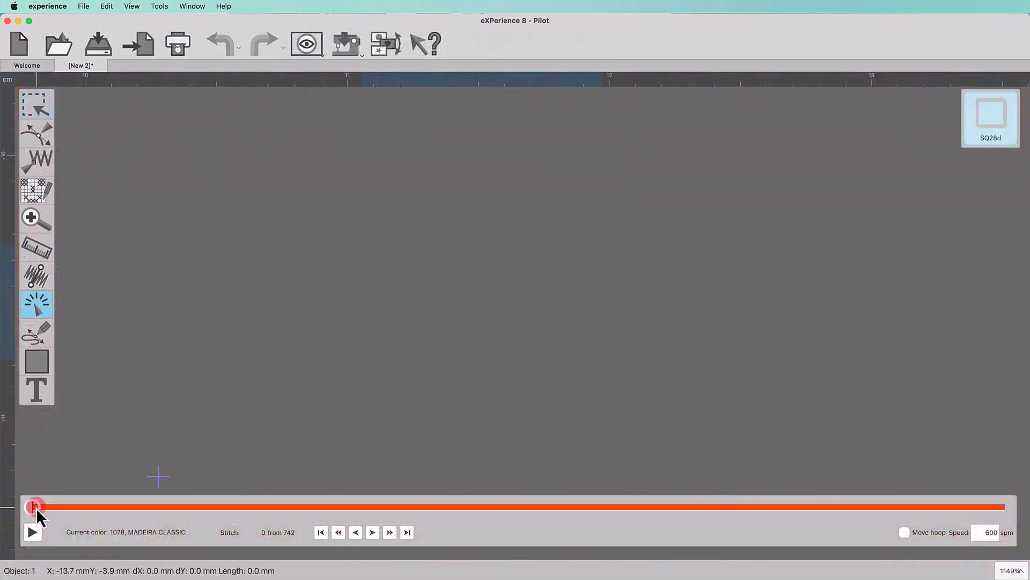
pyautogui.moveTo(34, 507)
pyautogui.mouseDown()
pyautogui.moveTo(389, 552)
pyautogui.moveTo(443, 542)
pyautogui.moveTo(455, 510)
pyautogui.moveTo(1017, 513)
pyautogui.mouseUp()
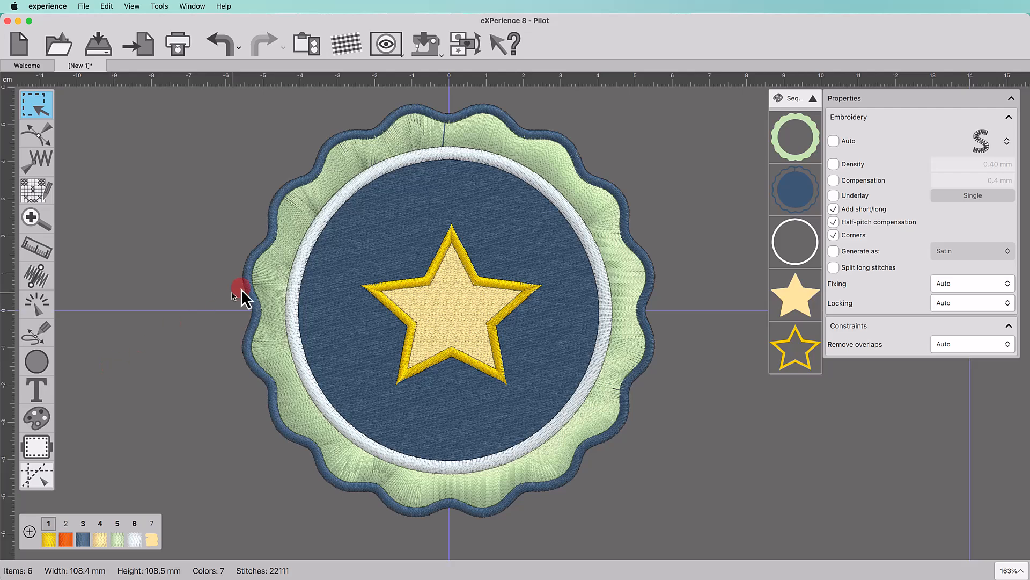
# Change the green scalloped border's stitch type to the parallel-row fill and draw a nearly horizontal stitch direction line across its edge
pyautogui.click(275, 277)
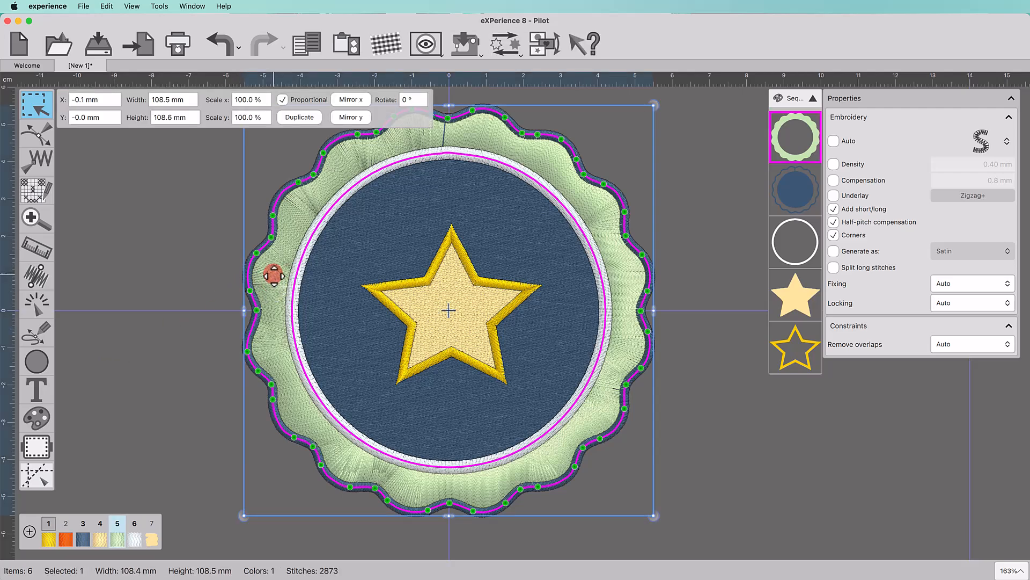
pyautogui.click(979, 142)
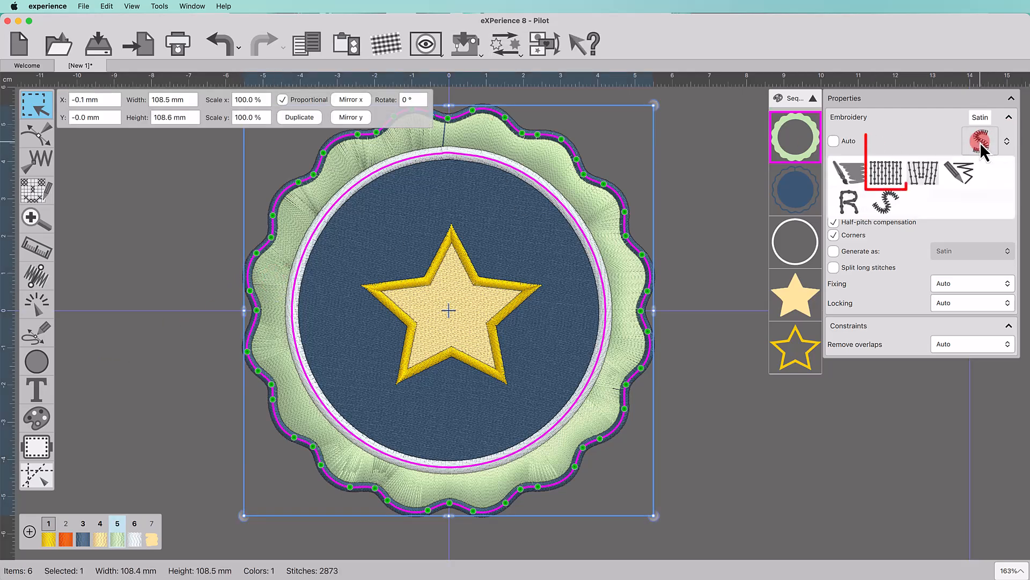
pyautogui.click(884, 178)
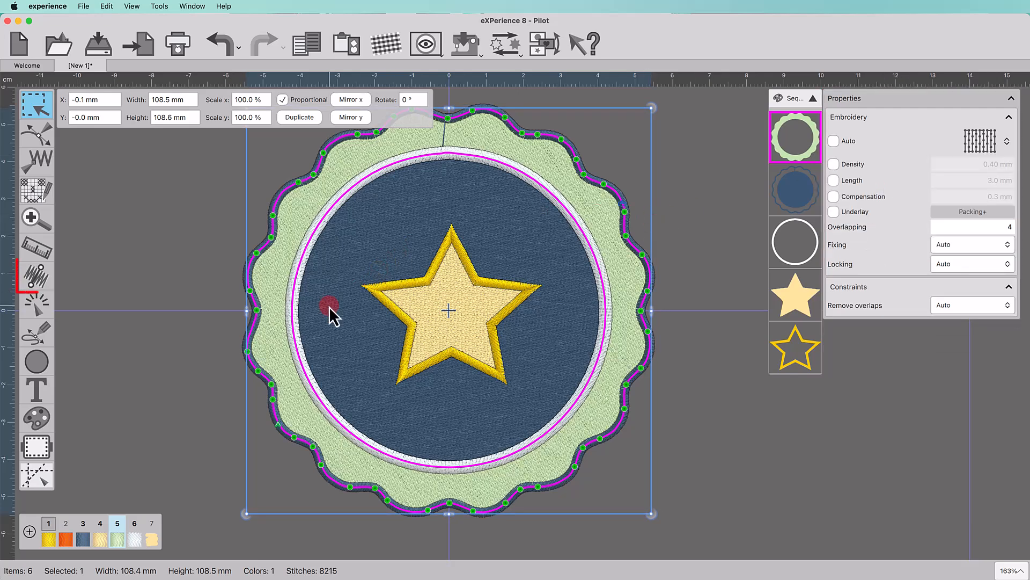
pyautogui.click(42, 283)
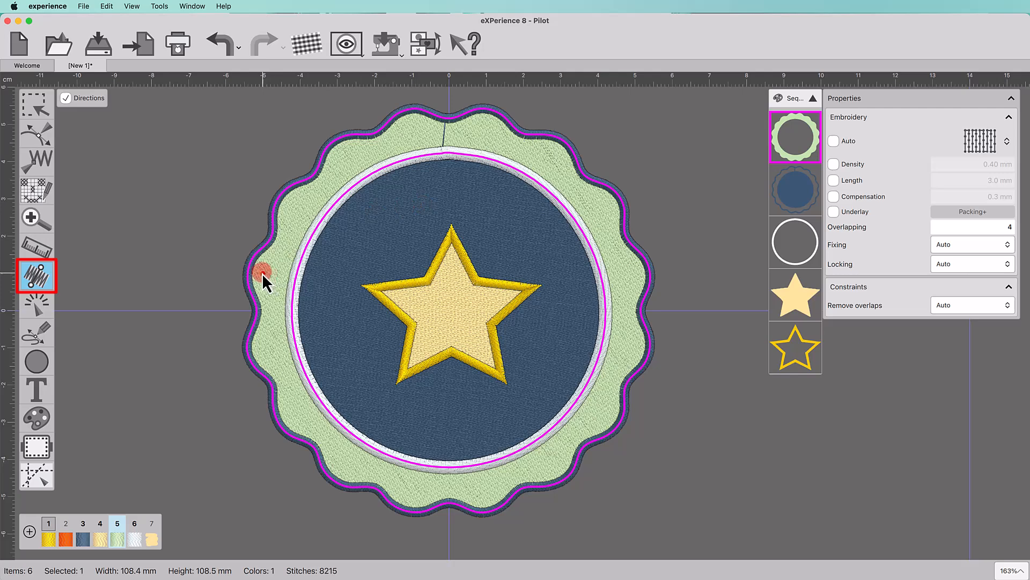
pyautogui.moveTo(262, 272); pyautogui.dragTo(362, 266)
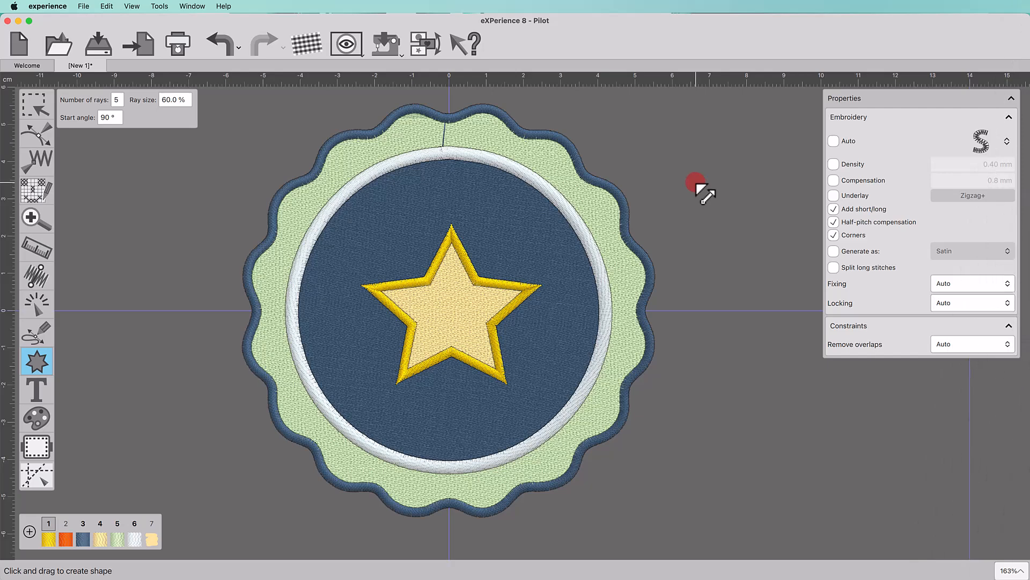
# Draw a small five-ray star with the parallel-row fill and a horizontal stitch direction in the blue circle, left of the large star's top point
pyautogui.click(987, 147)
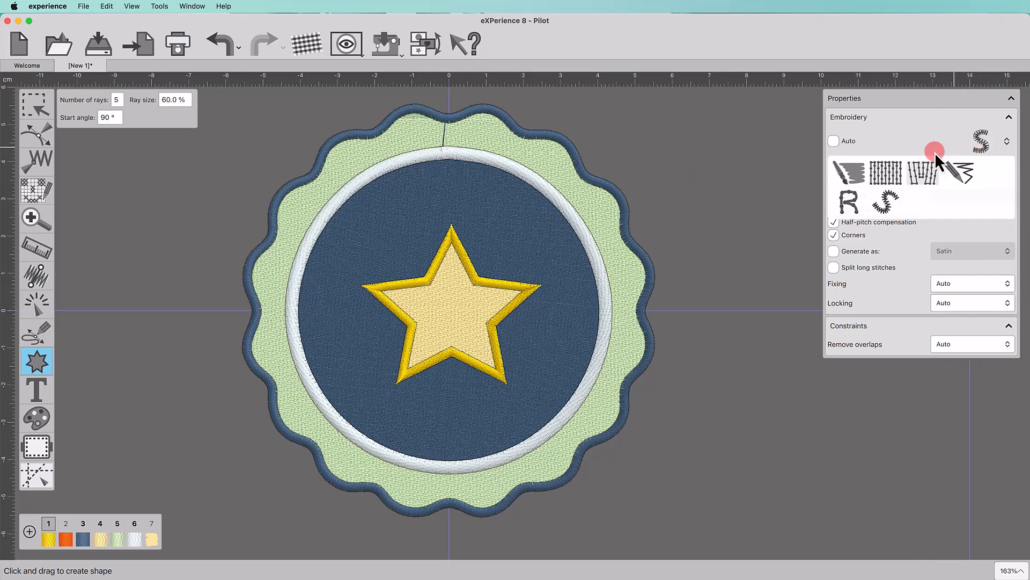
pyautogui.click(893, 177)
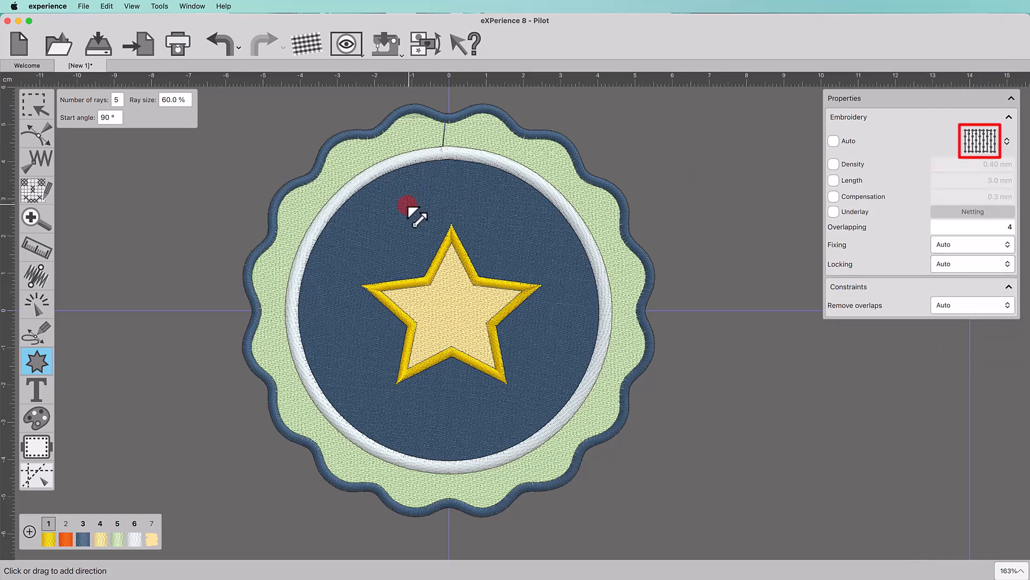
pyautogui.click(397, 236)
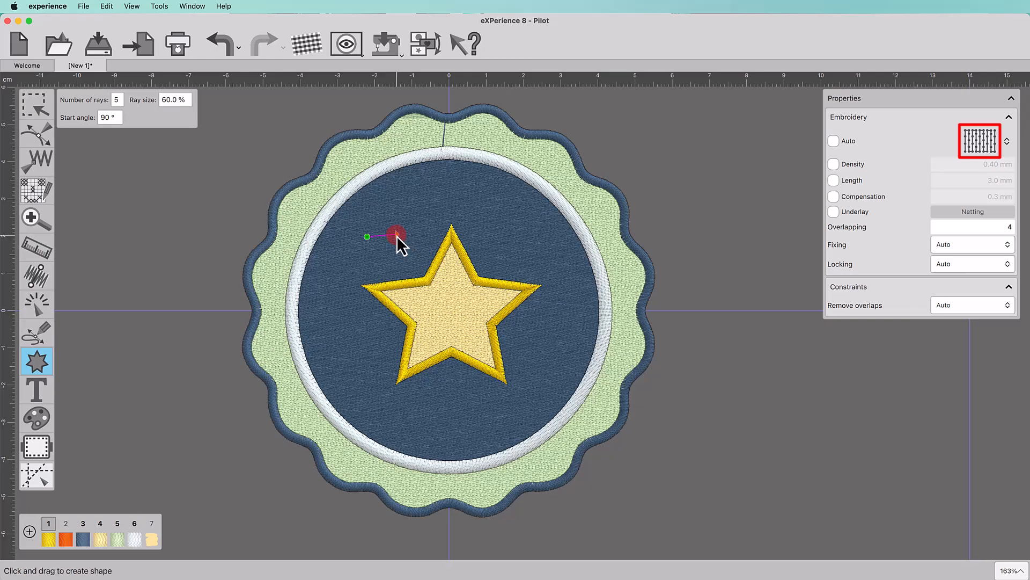
pyautogui.moveTo(369, 205); pyautogui.dragTo(421, 260)
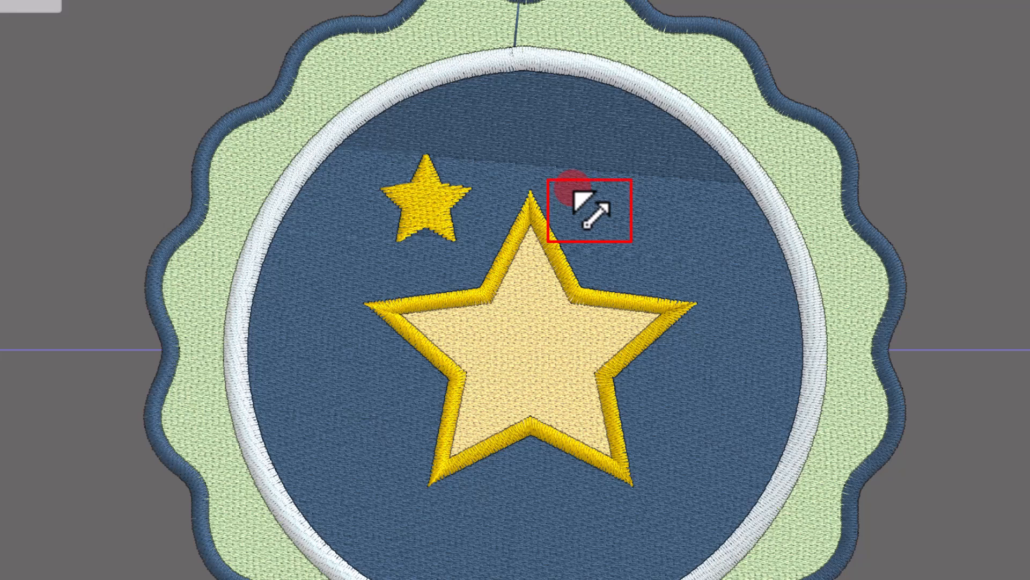
# Draw a second small five-ray star with a horizontal stitch direction in the blue circle, right of the large star's top point
pyautogui.click(573, 189)
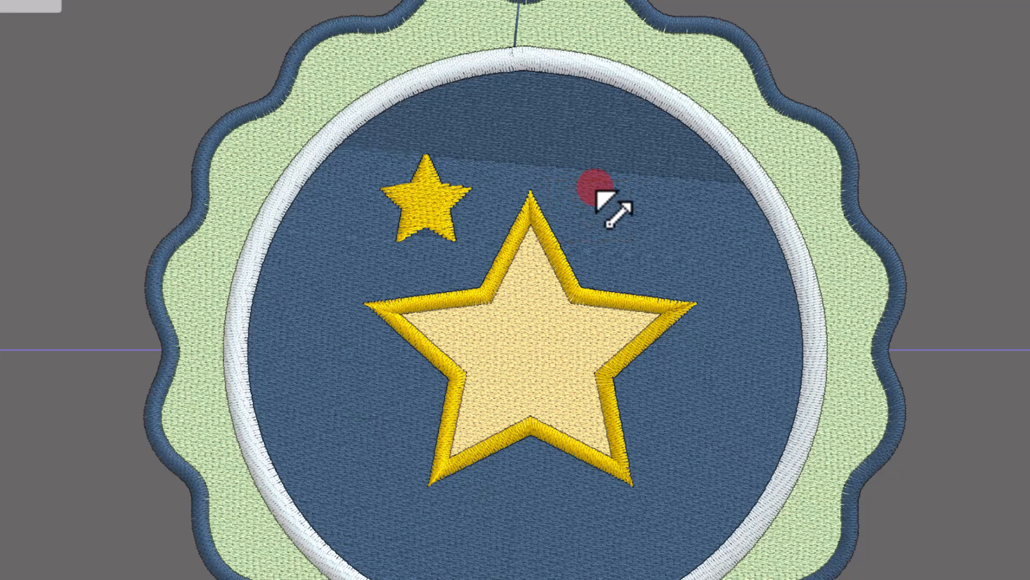
pyautogui.click(684, 189)
pyautogui.moveTo(596, 132); pyautogui.dragTo(731, 292)
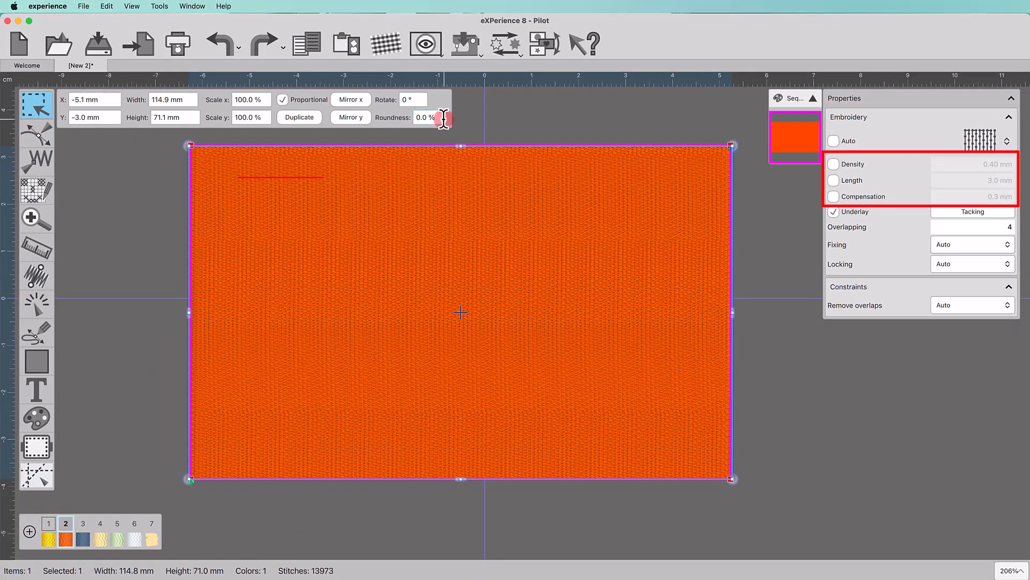
# Set the fabric's embroidery category to Ultra Light for the orange rectangle's design
pyautogui.click(394, 42)
pyautogui.click(413, 232)
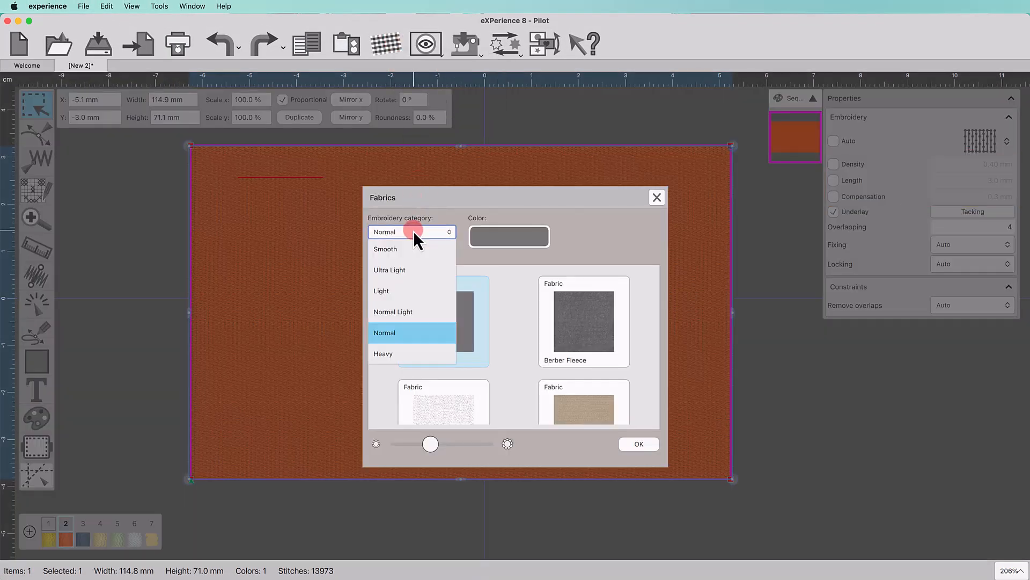
pyautogui.click(411, 270)
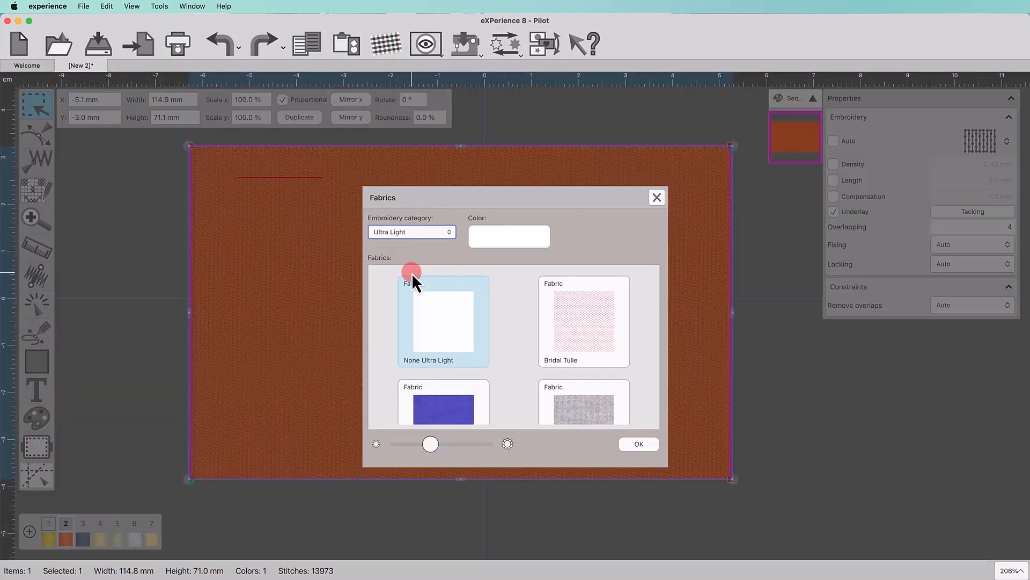
pyautogui.click(639, 444)
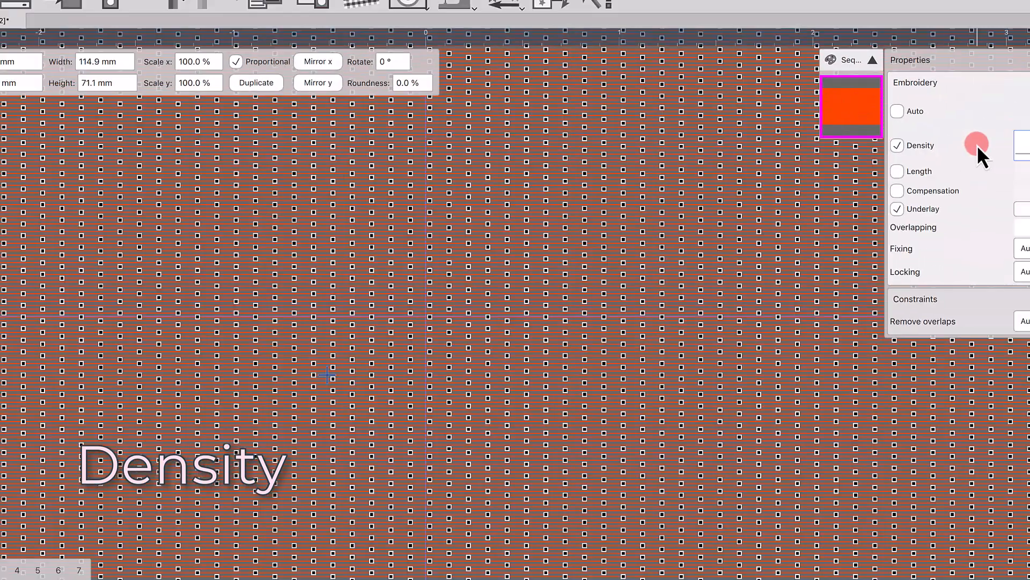
# Try the orange rectangle's custom stitch density at 0.2 mm and at 0.8 mm
pyautogui.write('0.')
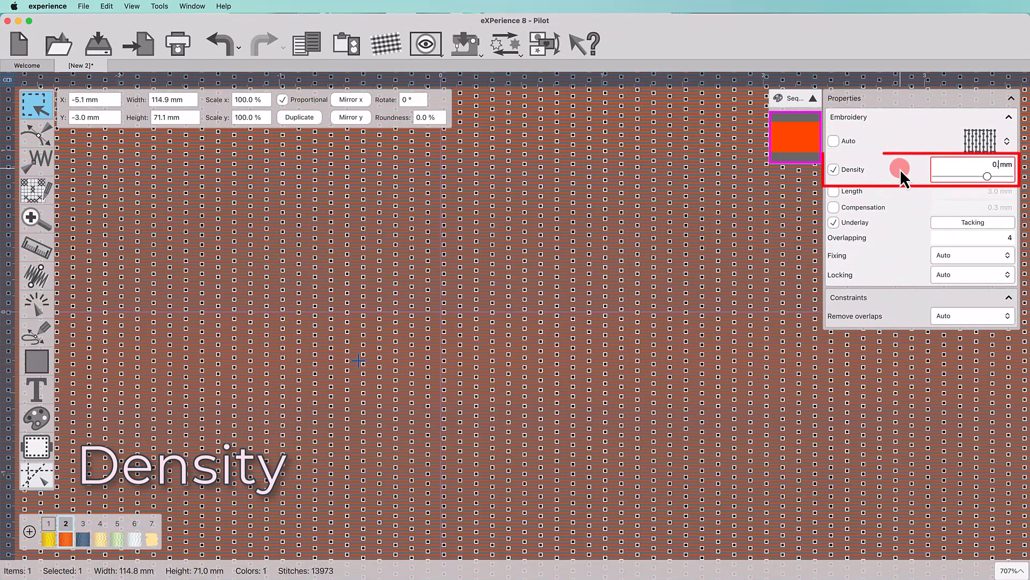
pyautogui.write('2')
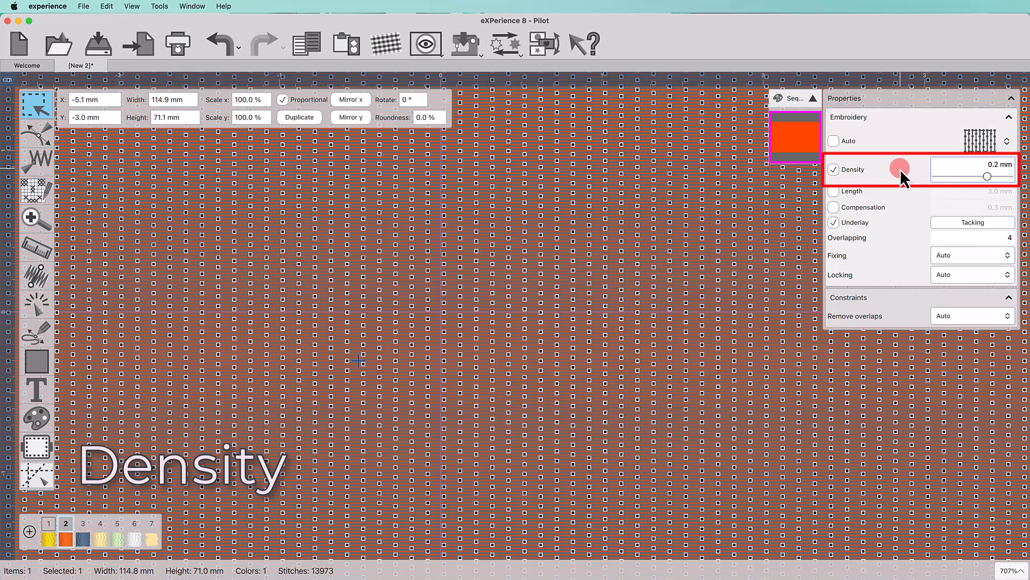
pyautogui.press('Return')
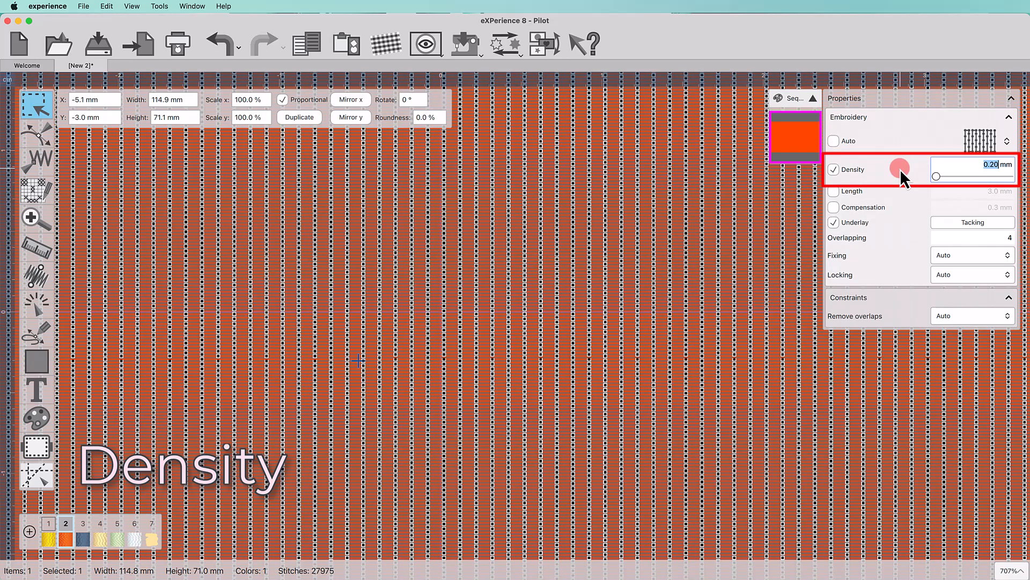
pyautogui.write('0.8')
pyautogui.press('Return')
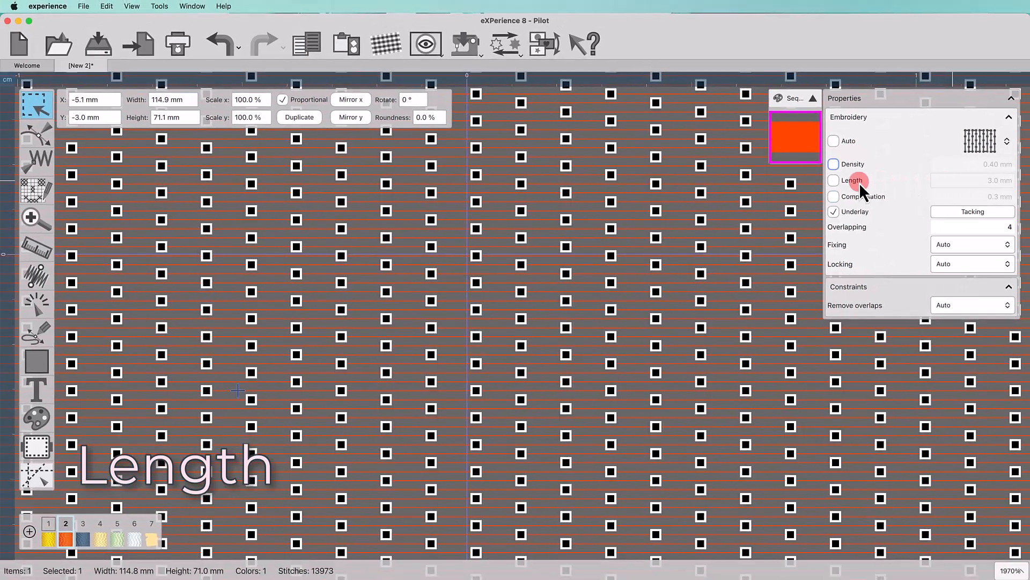
# Try the orange rectangle's custom stitch length at 2 mm and at 6 mm, and return it to the default
pyautogui.click(834, 181)
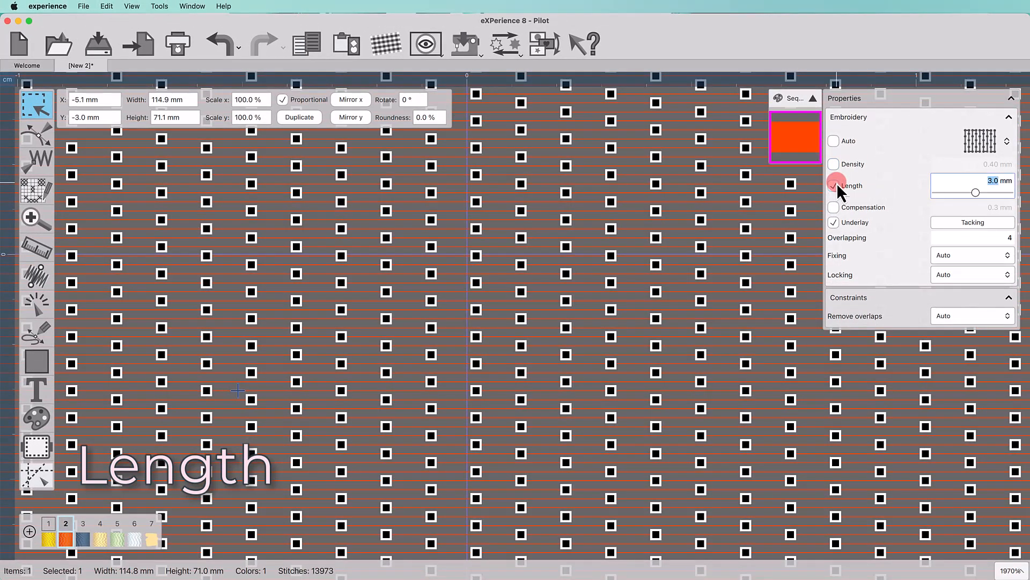
pyautogui.write('2')
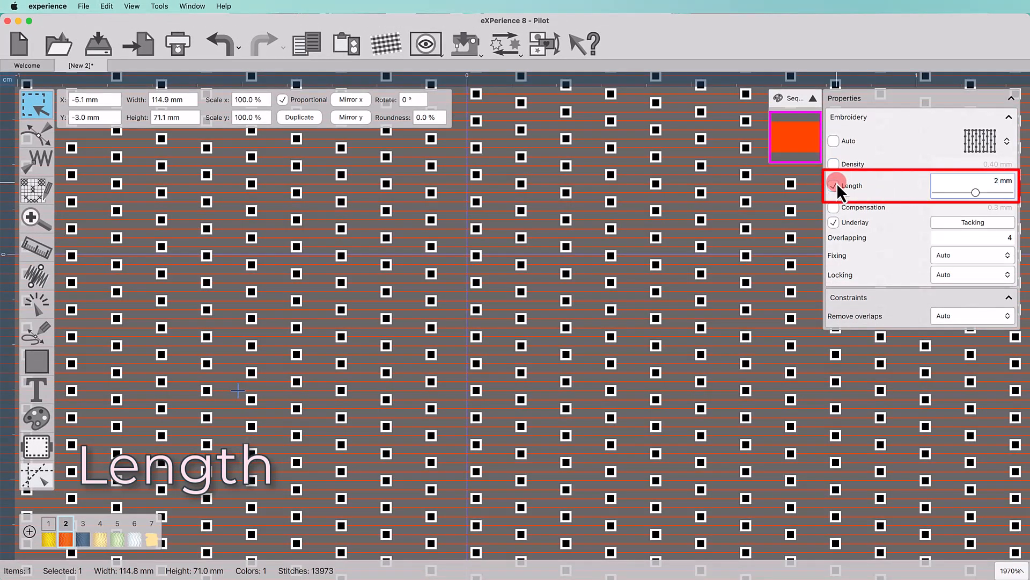
pyautogui.press('Return')
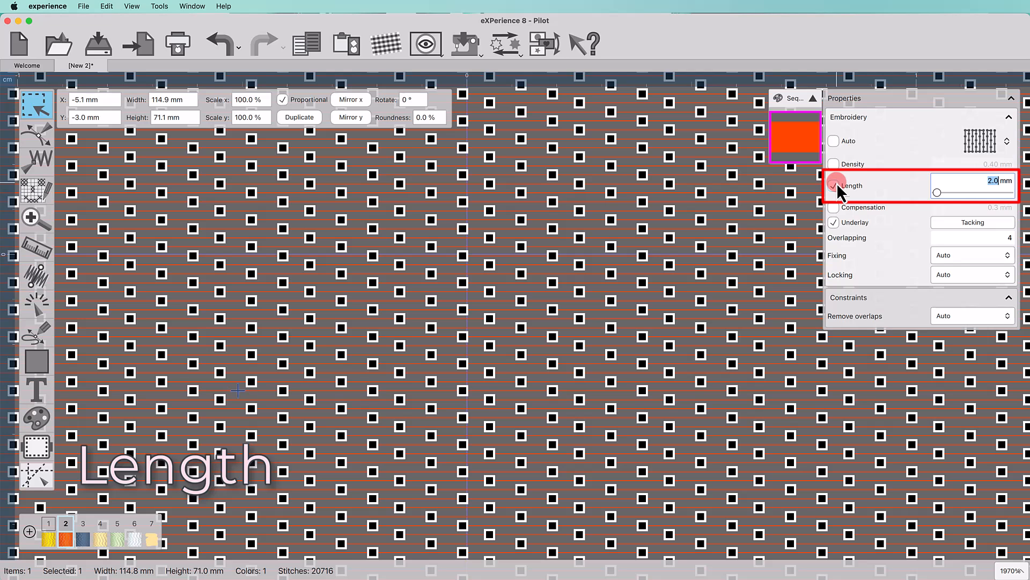
pyautogui.write('6')
pyautogui.press('Return')
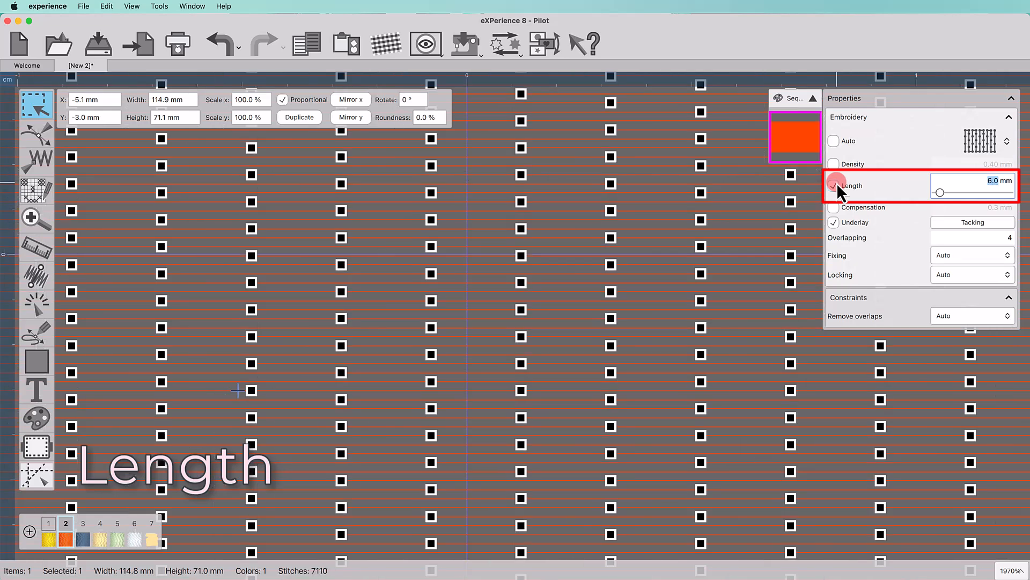
pyautogui.click(834, 185)
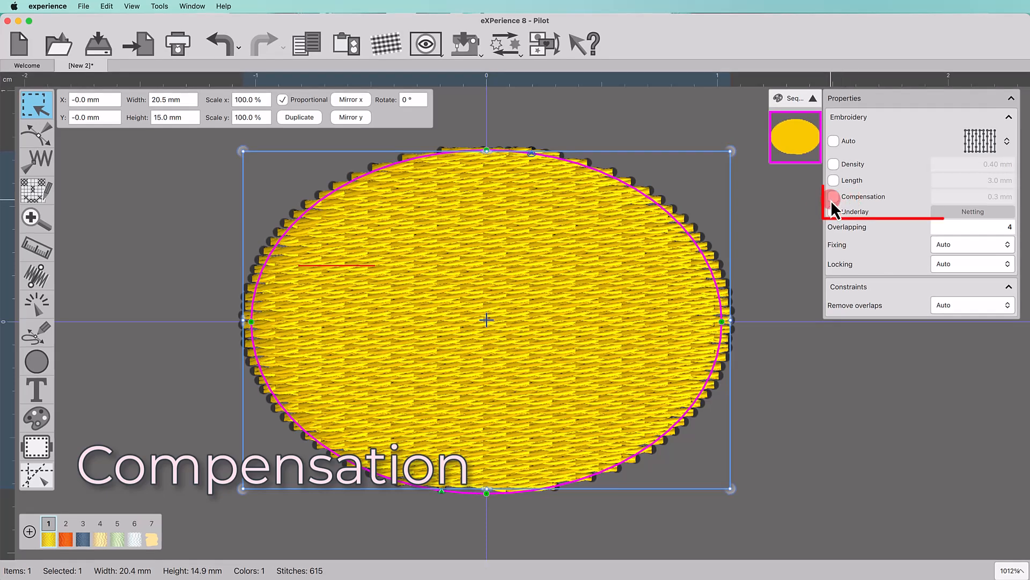
# Try the yellow ellipse's custom compensation at 0.1 mm and at 0.8 mm, and return it to the default
pyautogui.click(831, 201)
pyautogui.press('BackSpace')
pyautogui.write('1')
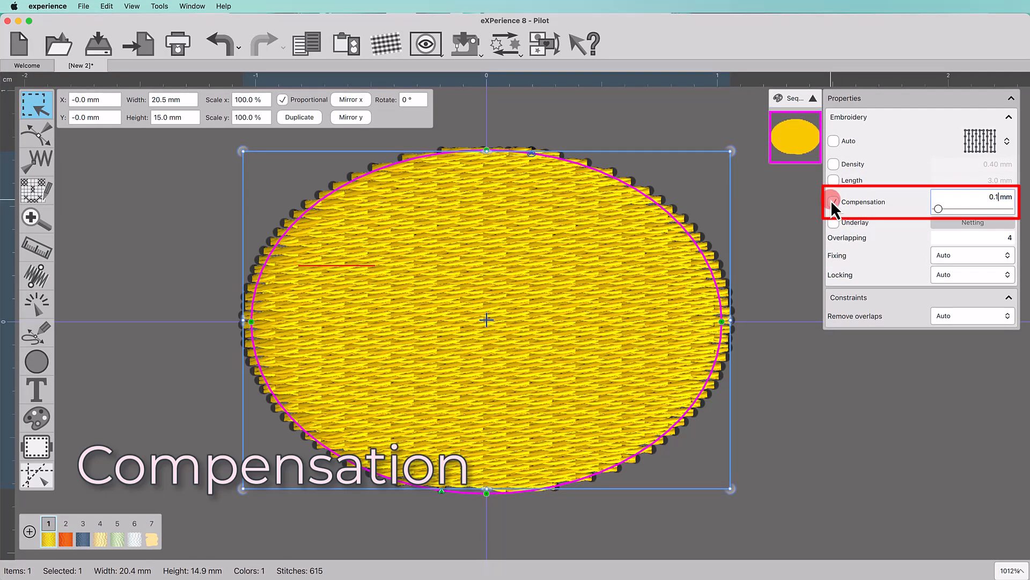
pyautogui.press('Return')
pyautogui.write('0')
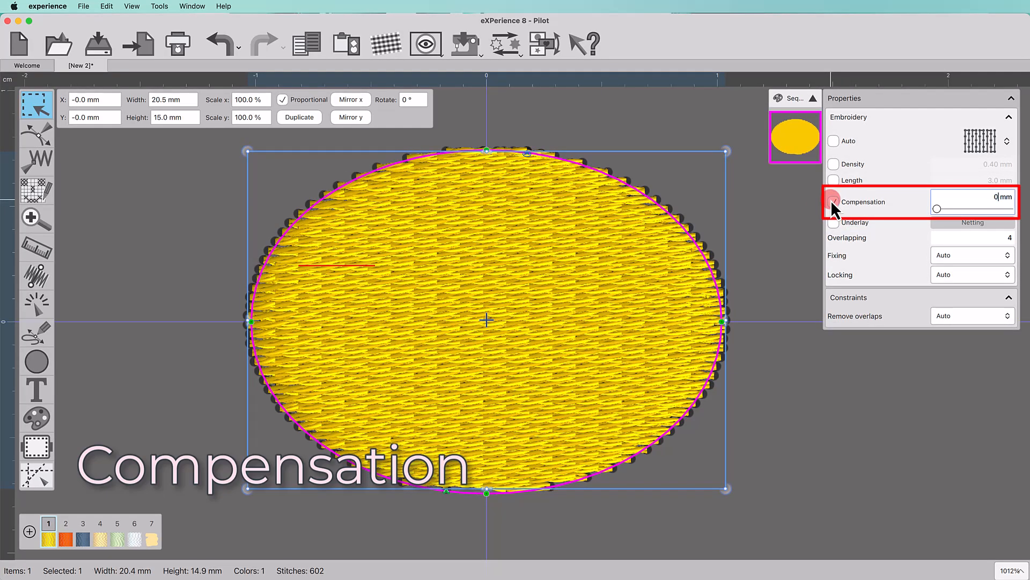
pyautogui.write('.8')
pyautogui.press('Return')
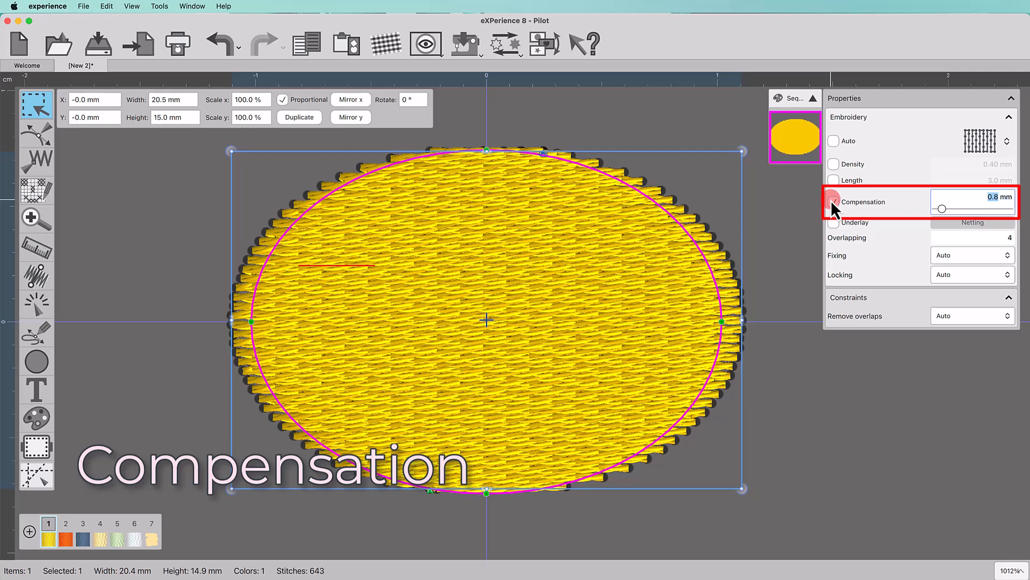
pyautogui.click(833, 200)
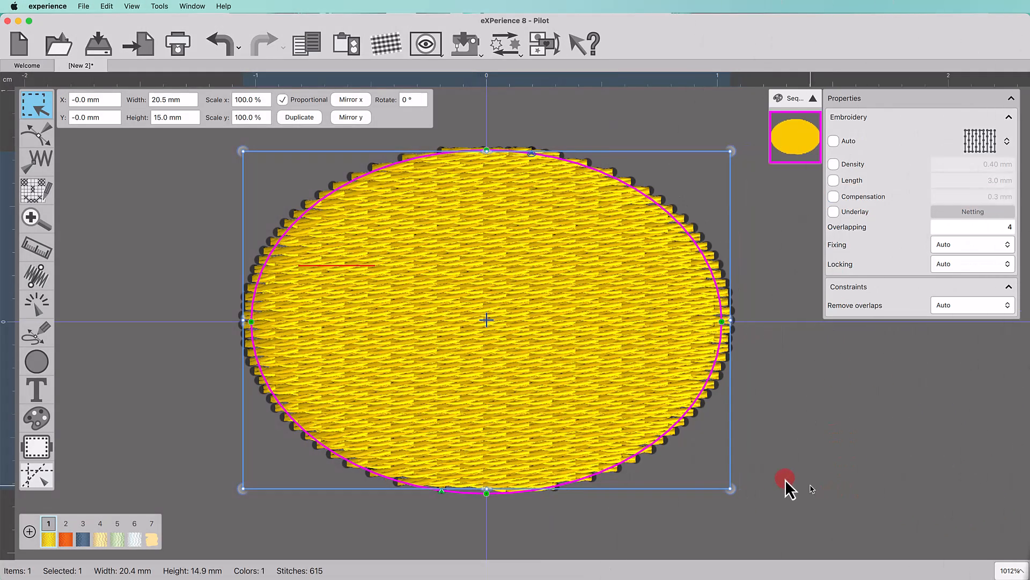
# Run the slow redraw simulation of the yellow ellipse without a custom underlay, from first to last stitch
pyautogui.click(33, 311)
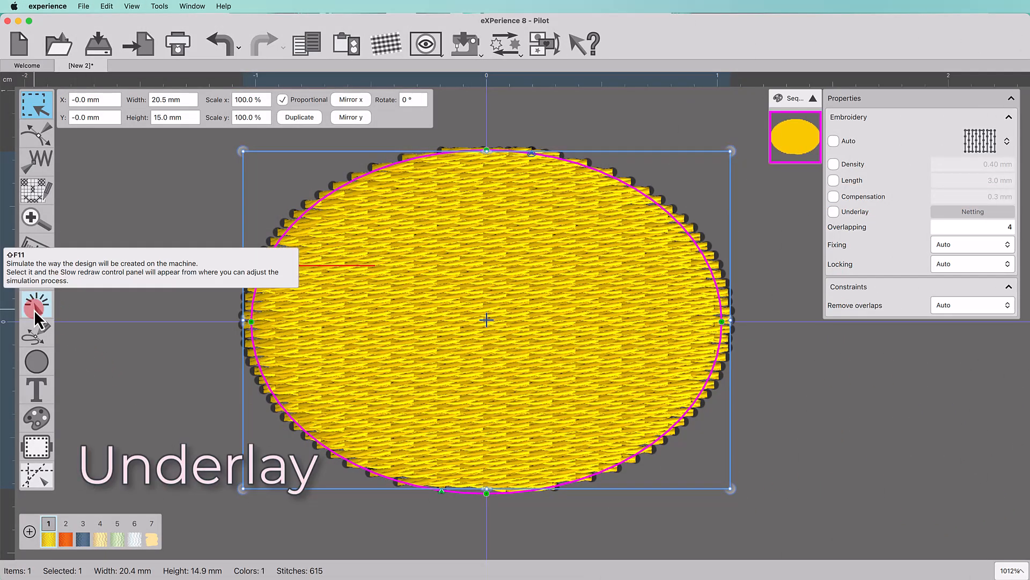
pyautogui.moveTo(47, 506)
pyautogui.mouseDown()
pyautogui.moveTo(562, 510)
pyautogui.moveTo(710, 529)
pyautogui.moveTo(793, 497)
pyautogui.moveTo(1027, 480)
pyautogui.mouseUp()
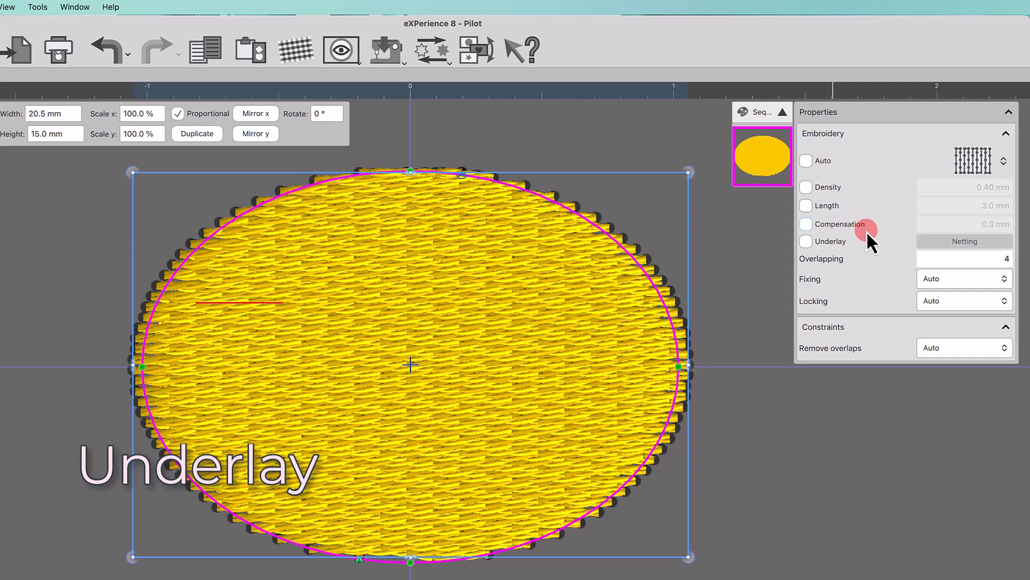
# Enable a custom Tacking underlay on the yellow ellipse and run its slow redraw simulation through to the end
pyautogui.click(806, 241)
pyautogui.click(934, 245)
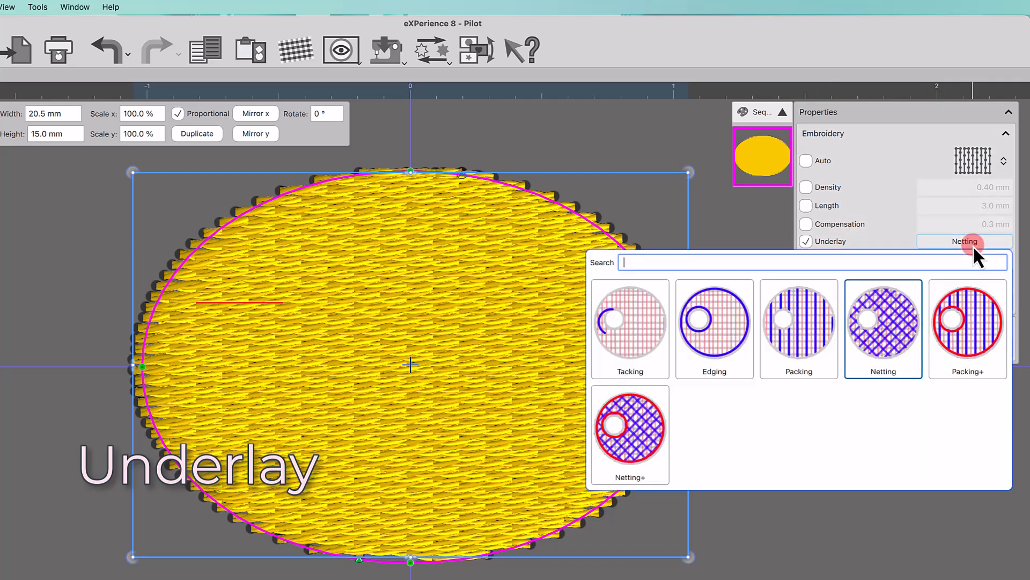
pyautogui.click(642, 342)
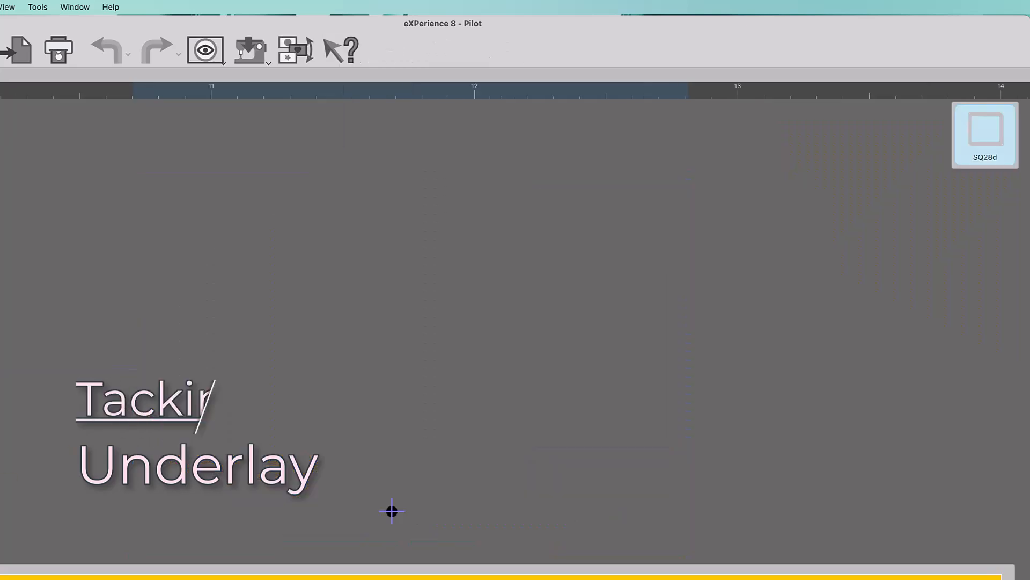
pyautogui.moveTo(53, 571); pyautogui.dragTo(1003, 573)
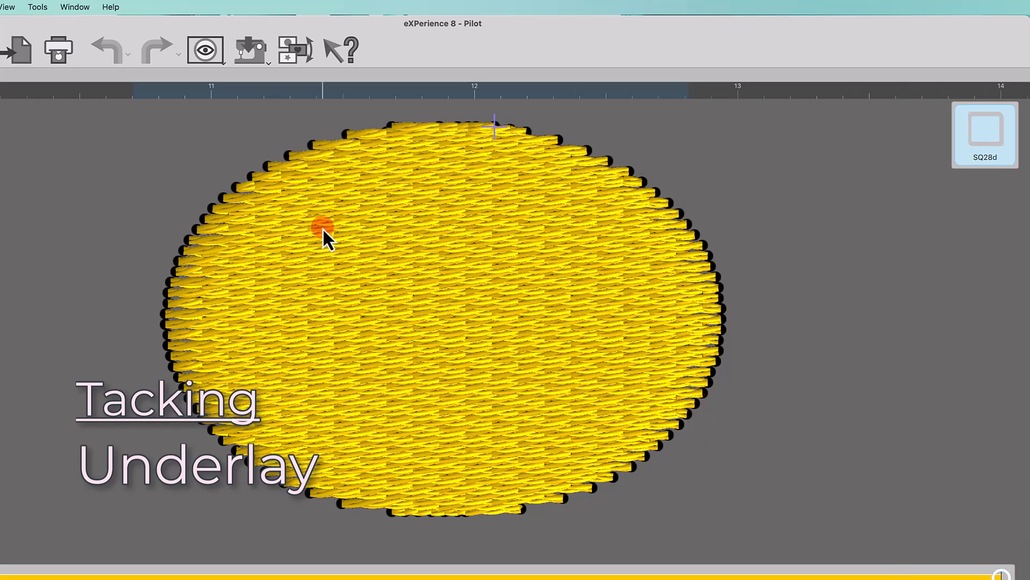
# Try the Edging, Packing and Netting underlays on the yellow ellipse, running its slow redraw simulation to compare them
pyautogui.click(934, 247)
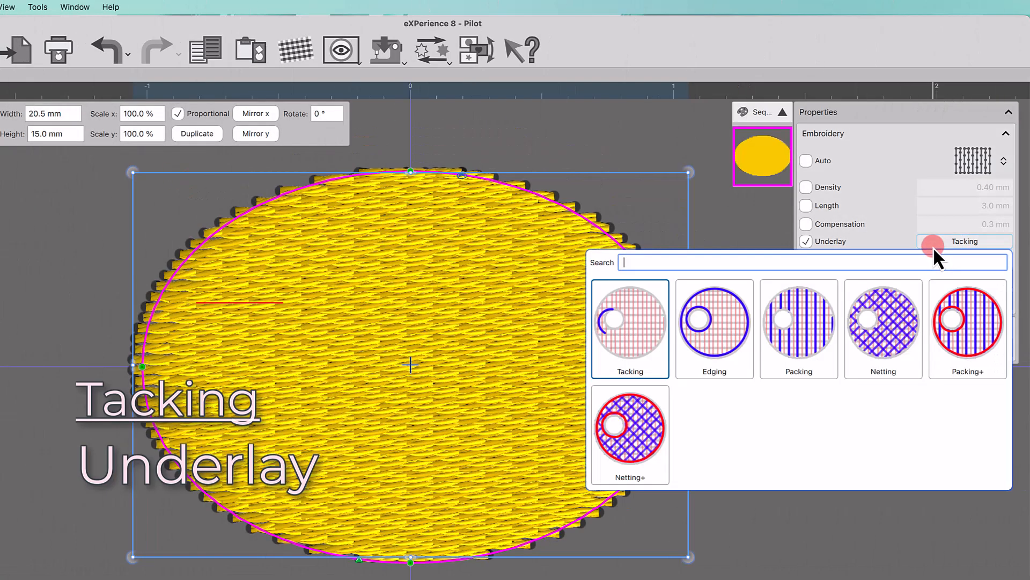
pyautogui.click(715, 327)
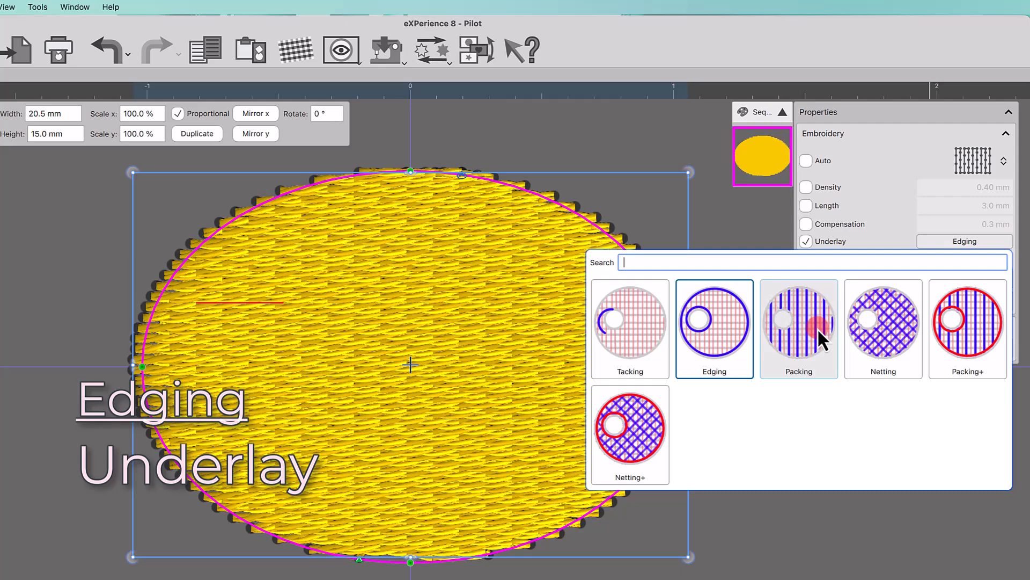
pyautogui.click(817, 330)
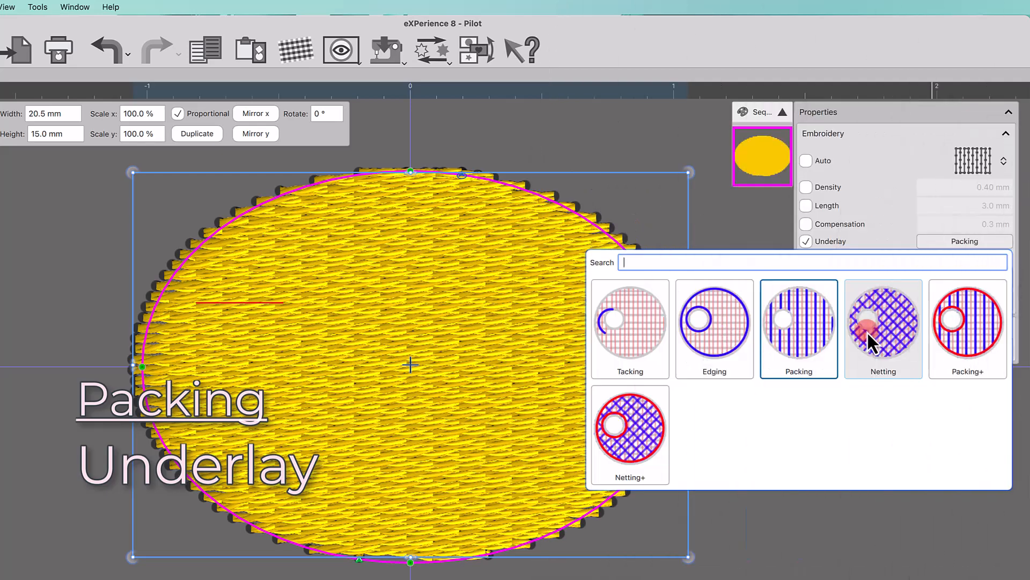
pyautogui.click(868, 331)
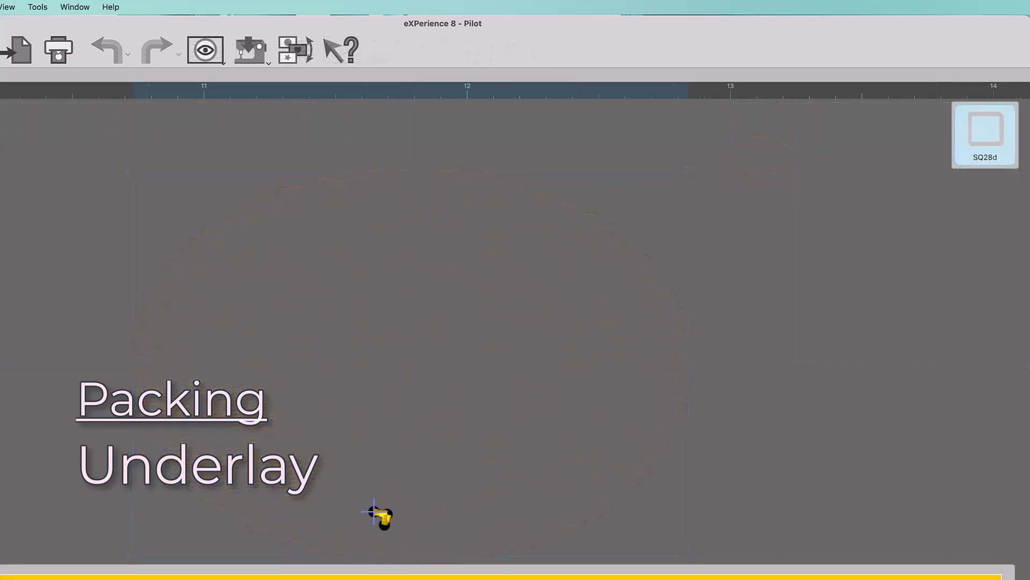
pyautogui.moveTo(0, 571); pyautogui.dragTo(288, 572)
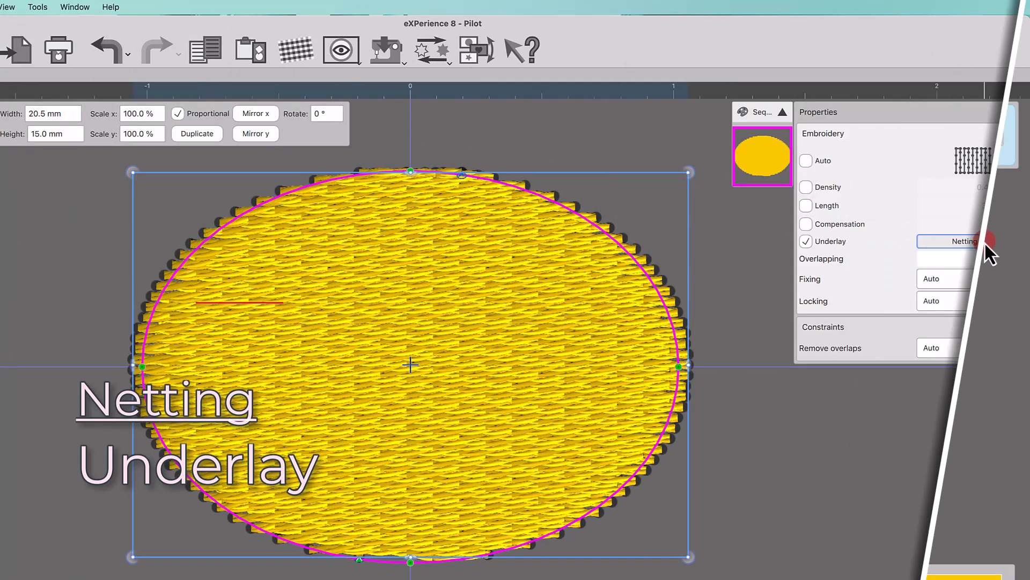
pyautogui.click(985, 243)
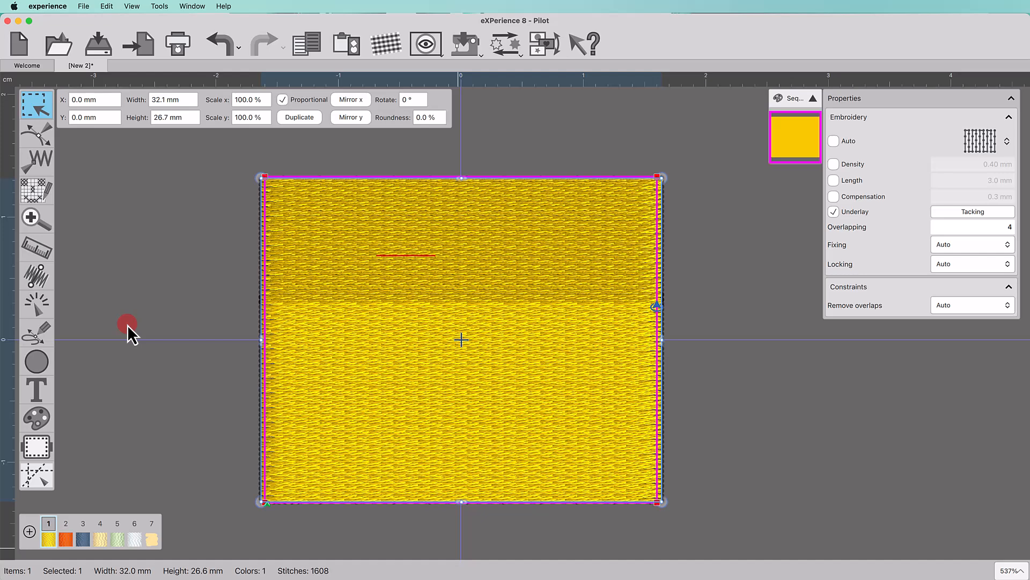
# Run the slow redraw simulation of the yellow rectangle from the first to the last stitch
pyautogui.click(41, 315)
pyautogui.moveTo(43, 508)
pyautogui.mouseDown()
pyautogui.moveTo(285, 523)
pyautogui.moveTo(747, 516)
pyautogui.moveTo(868, 503)
pyautogui.moveTo(966, 510)
pyautogui.mouseUp()
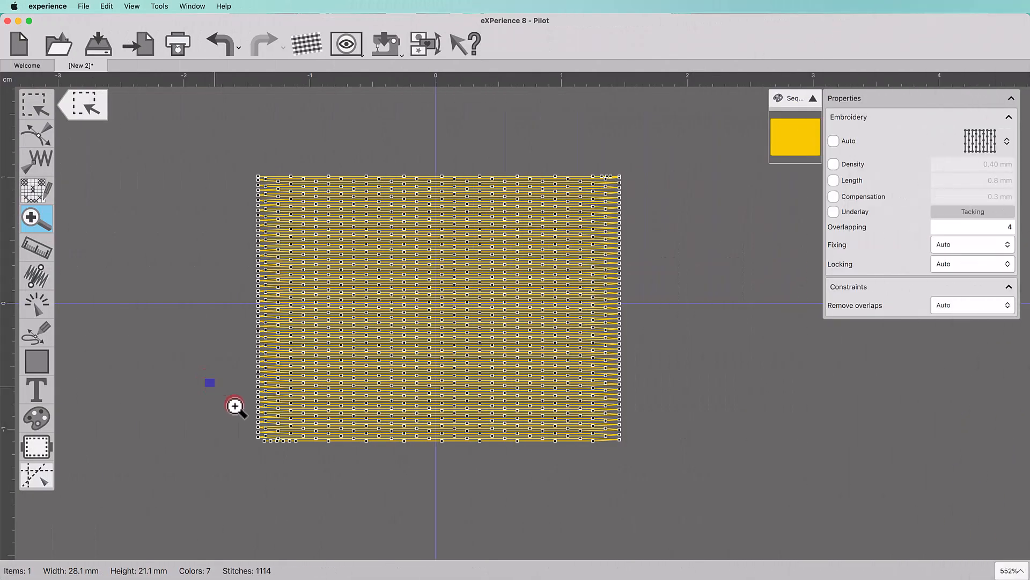
# Try Fixing set to Never on the yellow rectangle's starting stitches, and set it to Always
pyautogui.moveTo(235, 406); pyautogui.dragTo(403, 495)
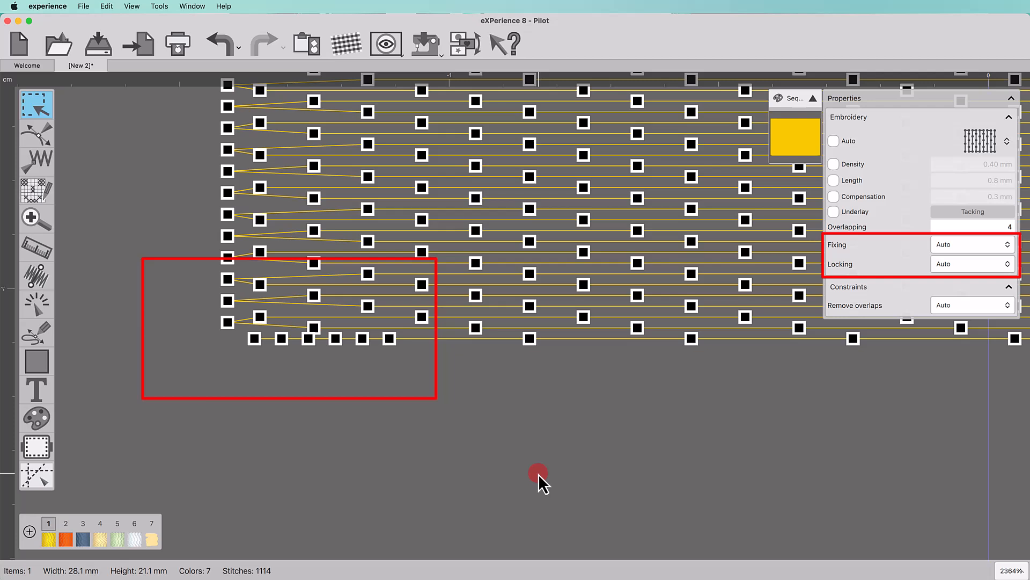
pyautogui.click(948, 340)
pyautogui.click(954, 245)
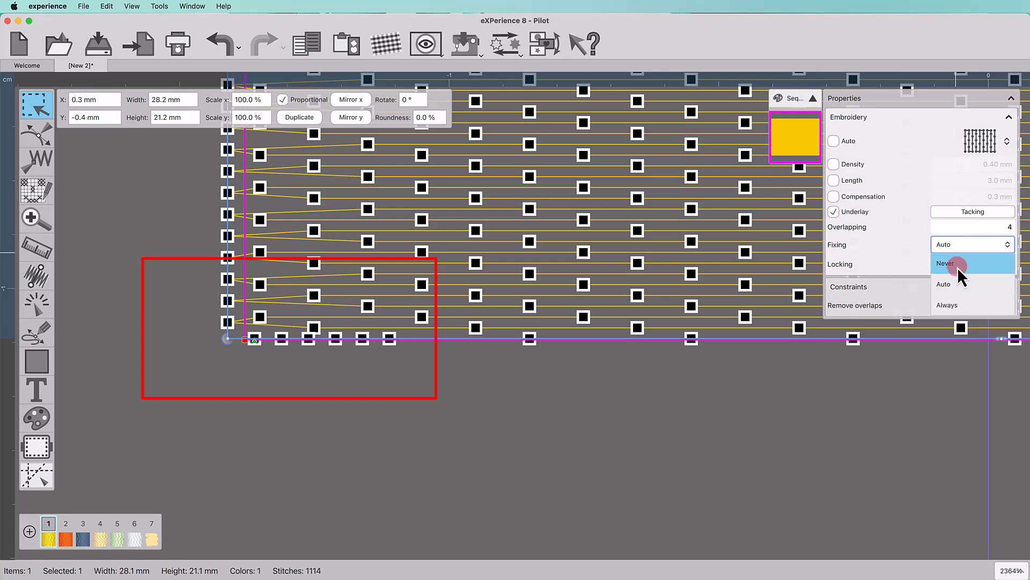
pyautogui.click(957, 267)
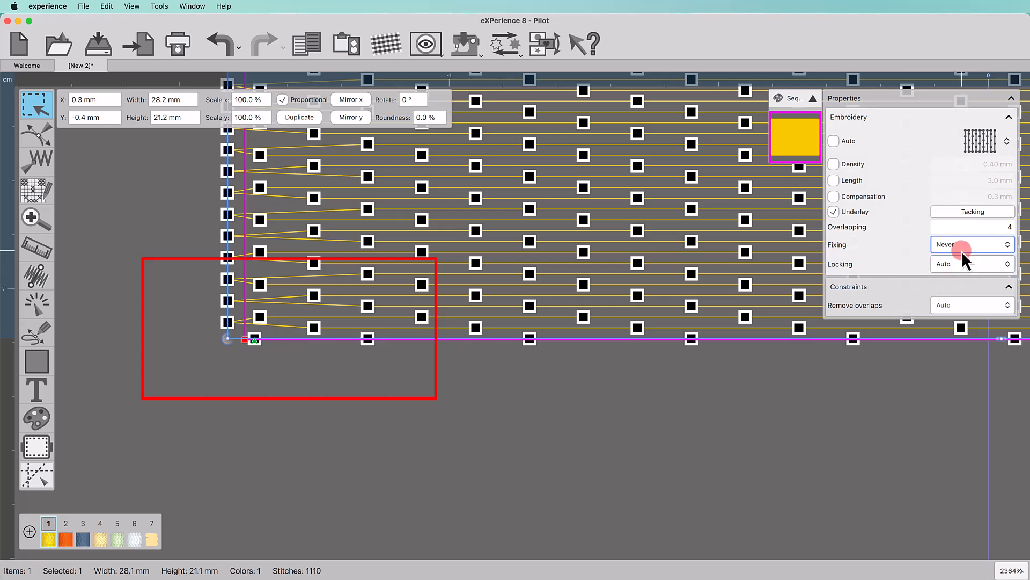
pyautogui.click(961, 244)
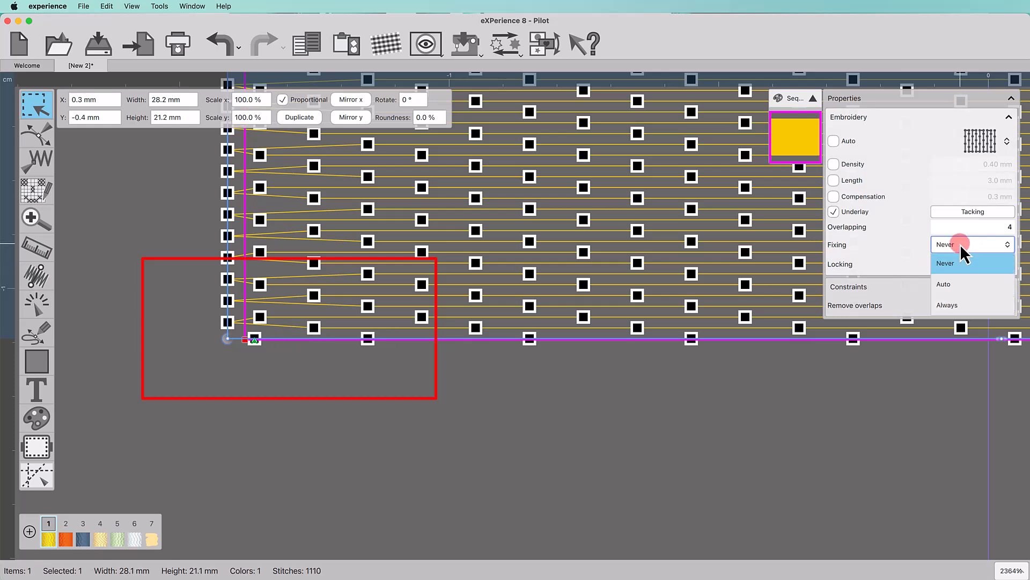
pyautogui.click(961, 306)
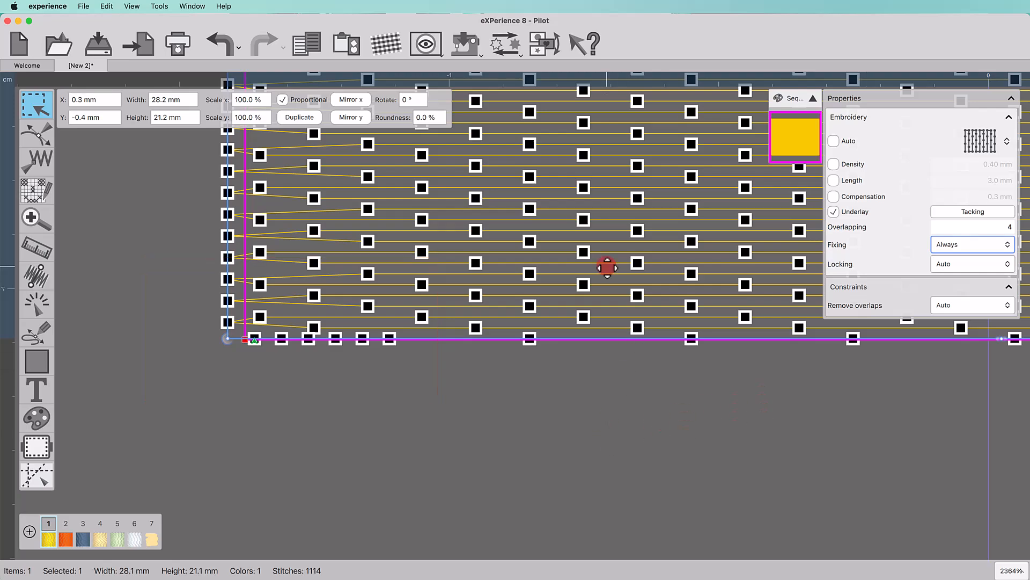
# Try Locking set to Never on the rectangle's ending stitches, and set it to Always
pyautogui.hscroll(20, 607, 267)
pyautogui.scroll(19, 607, 267)
pyautogui.scroll(1, 607, 267)
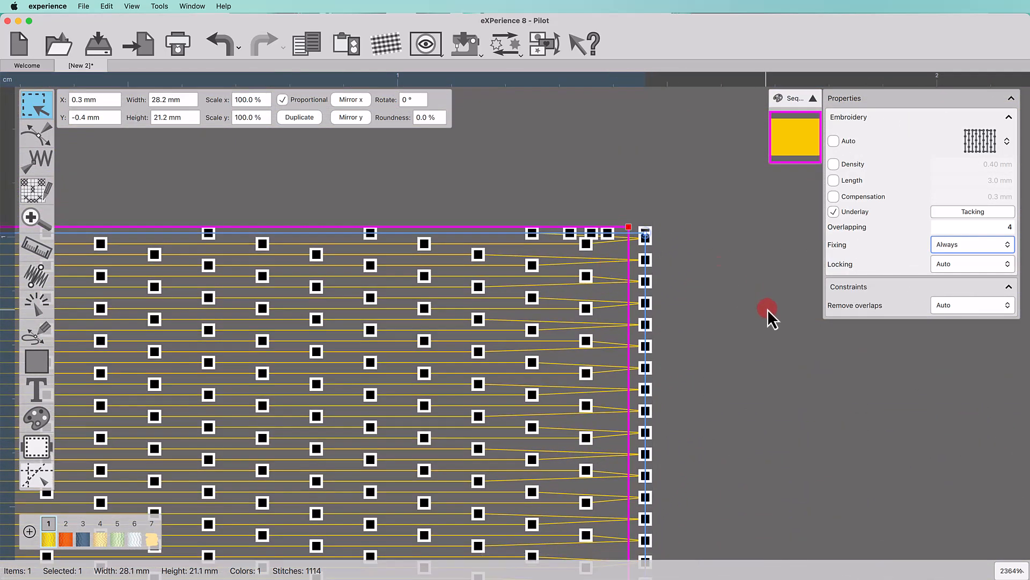
pyautogui.click(954, 260)
pyautogui.click(954, 285)
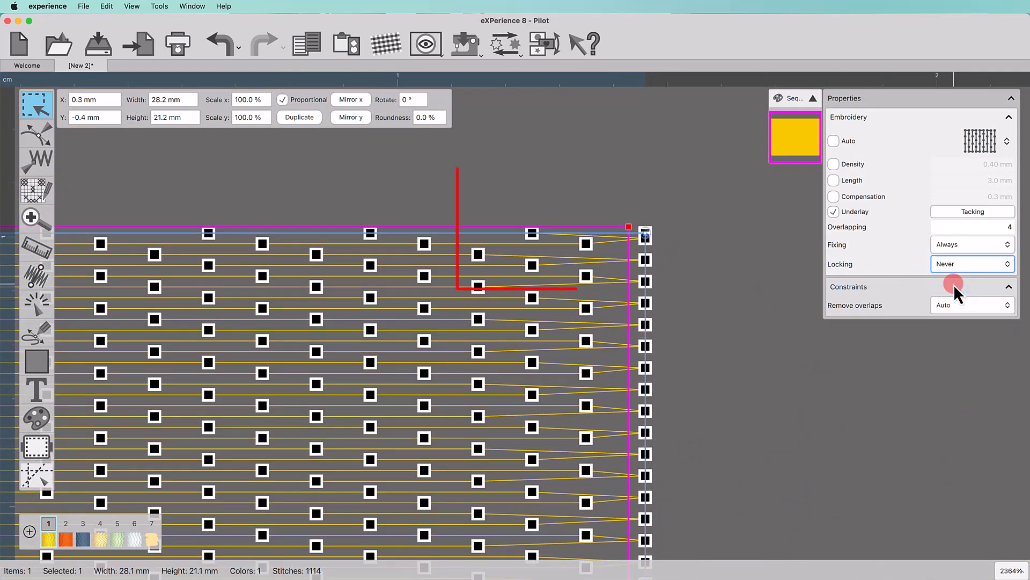
pyautogui.click(957, 267)
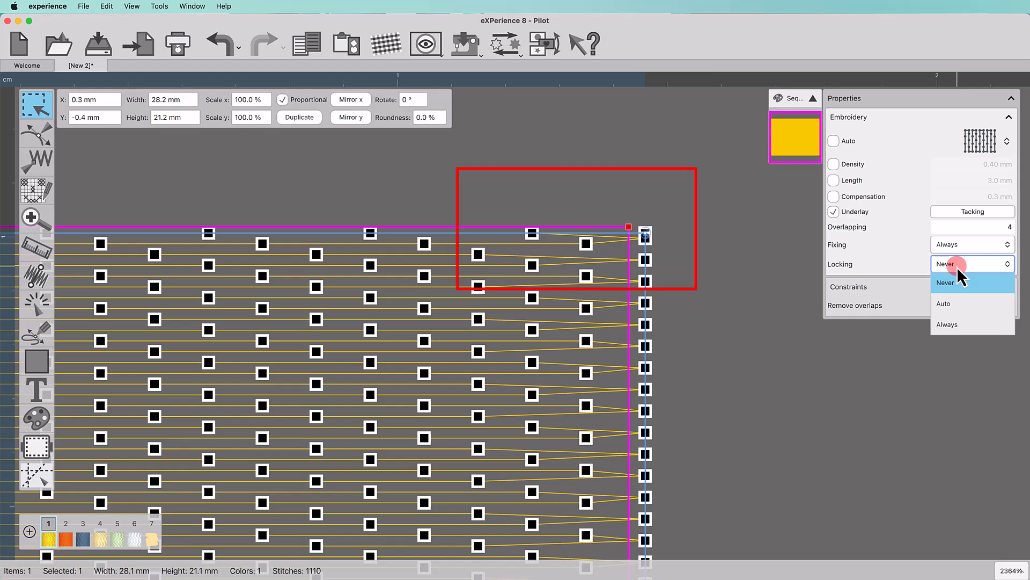
pyautogui.click(954, 330)
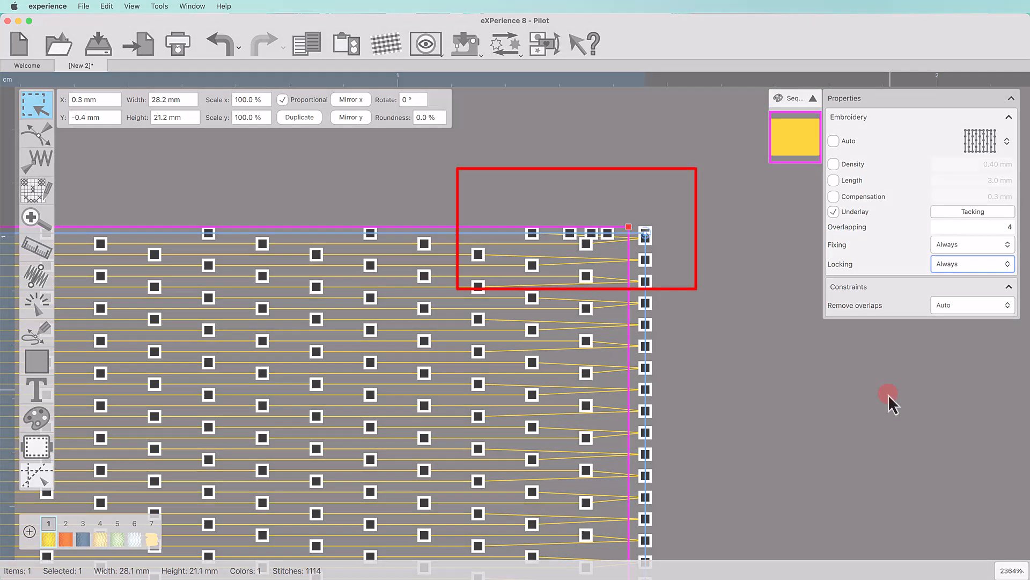